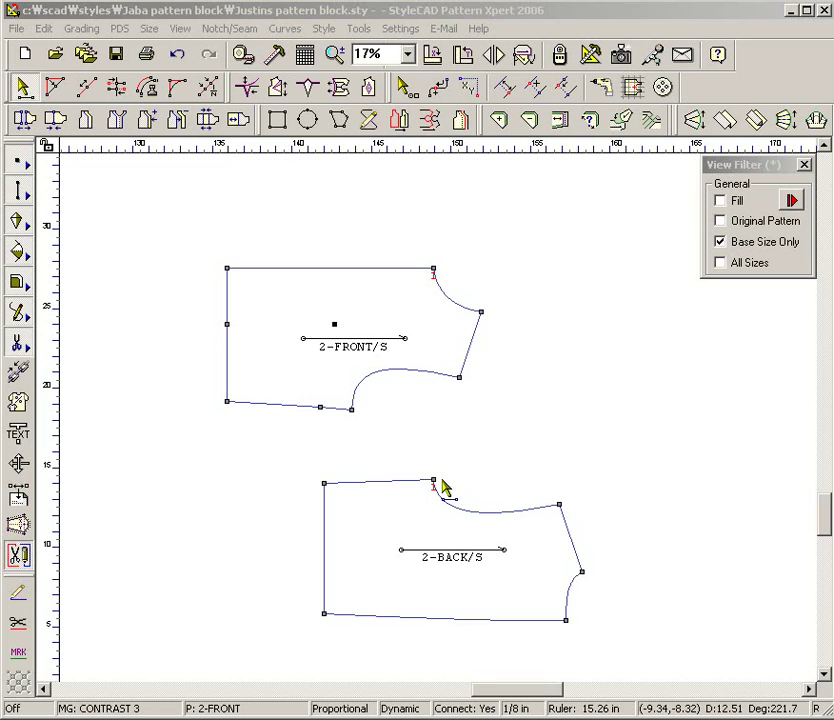
Lay the 2-BACK block over 2-FRONT, snapping its armhole corner onto the front's armhole point.
left_click_drag(434, 484, 356, 423)
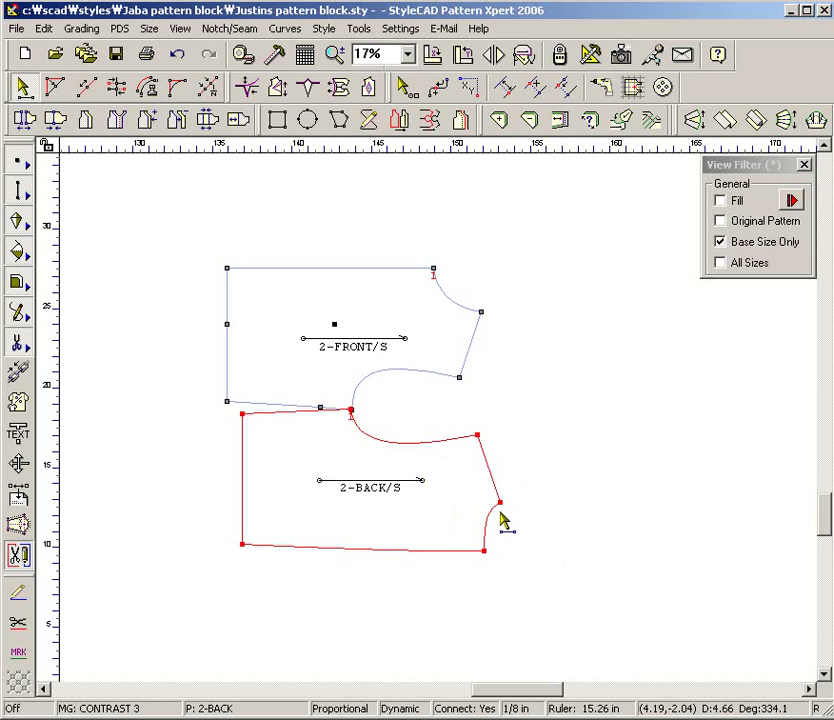
left_click_drag(500, 502, 482, 318)
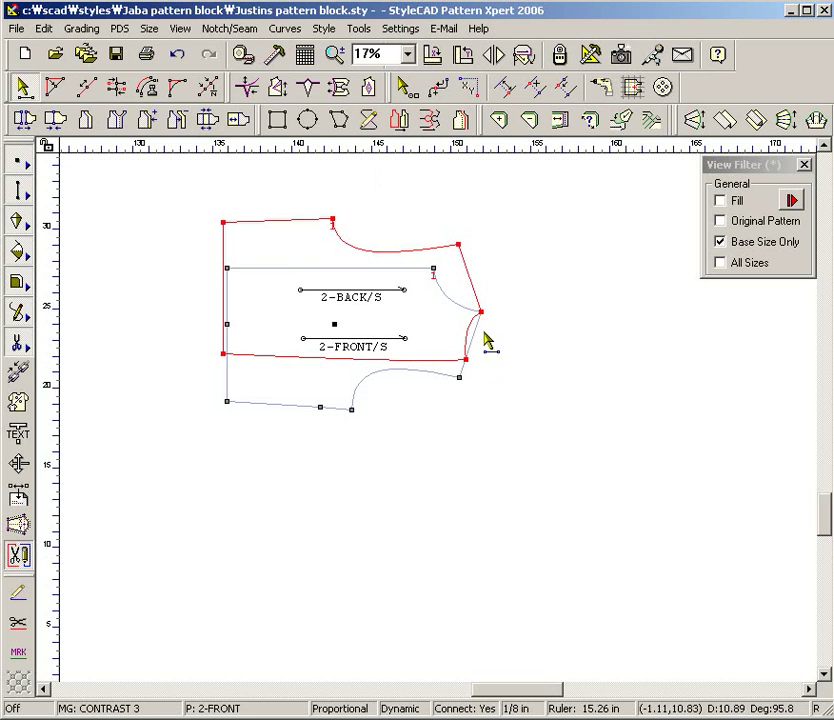
right_click(482, 318)
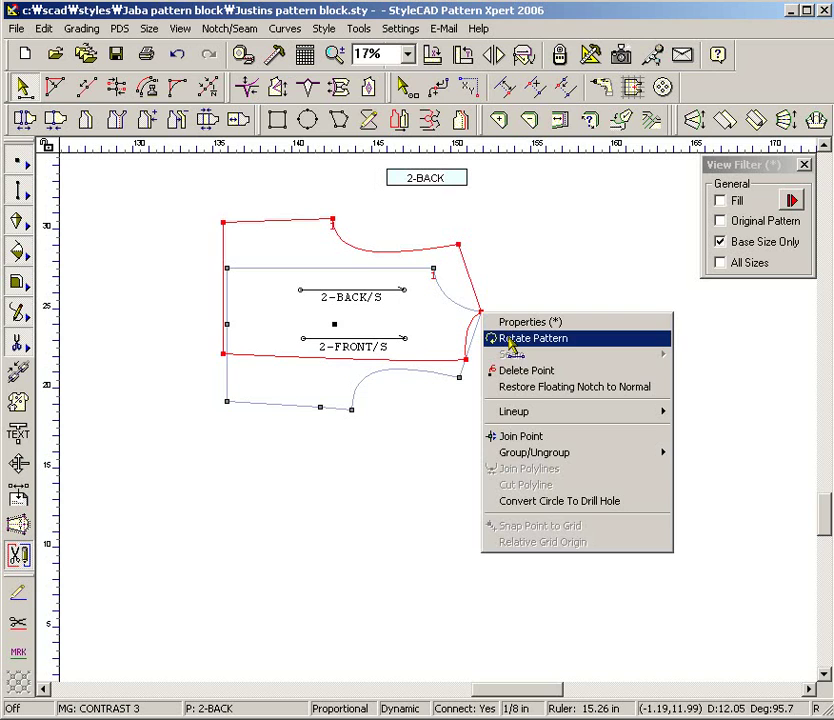
Rotate 2-BACK around the shared armhole pivot, then select and move both blocks together.
left_click(509, 341)
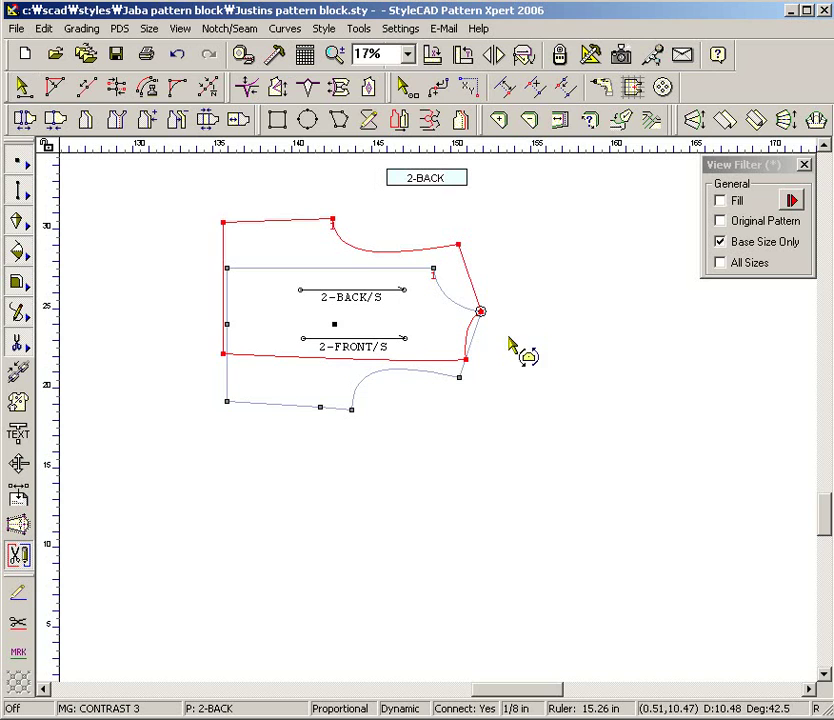
left_click(458, 250)
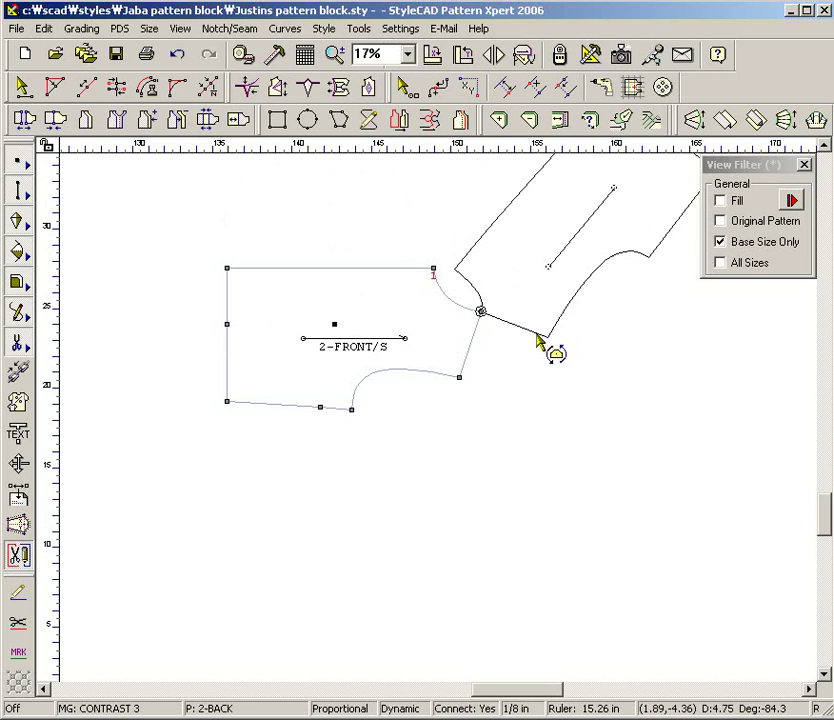
left_click(461, 383)
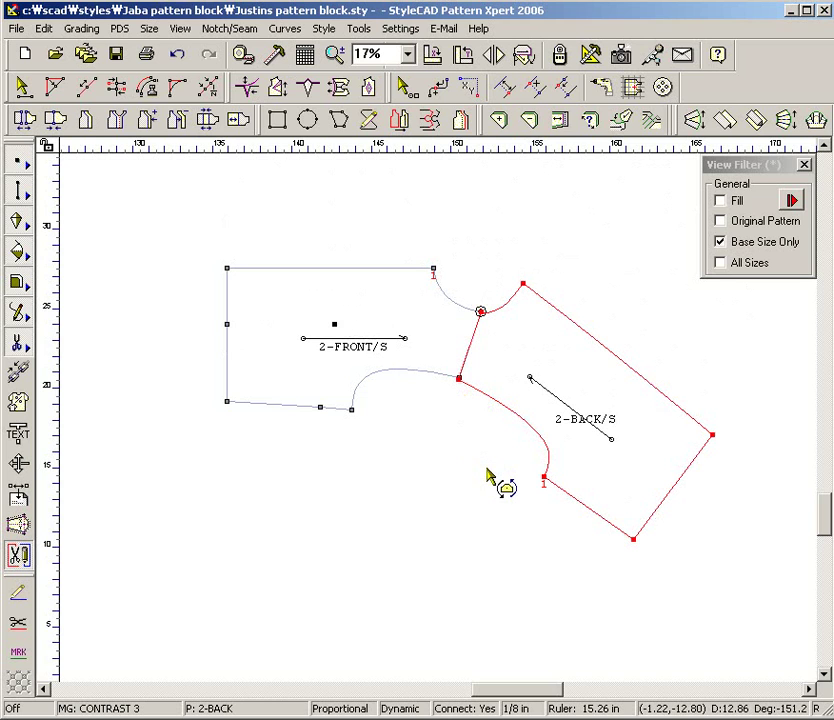
left_click_drag(495, 476, 341, 315)
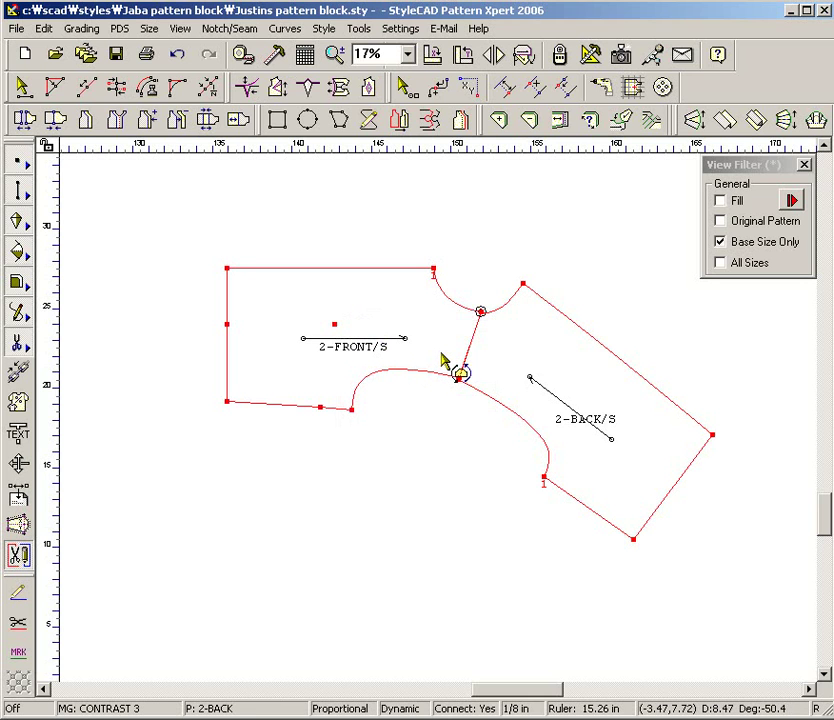
left_click_drag(442, 354, 361, 444)
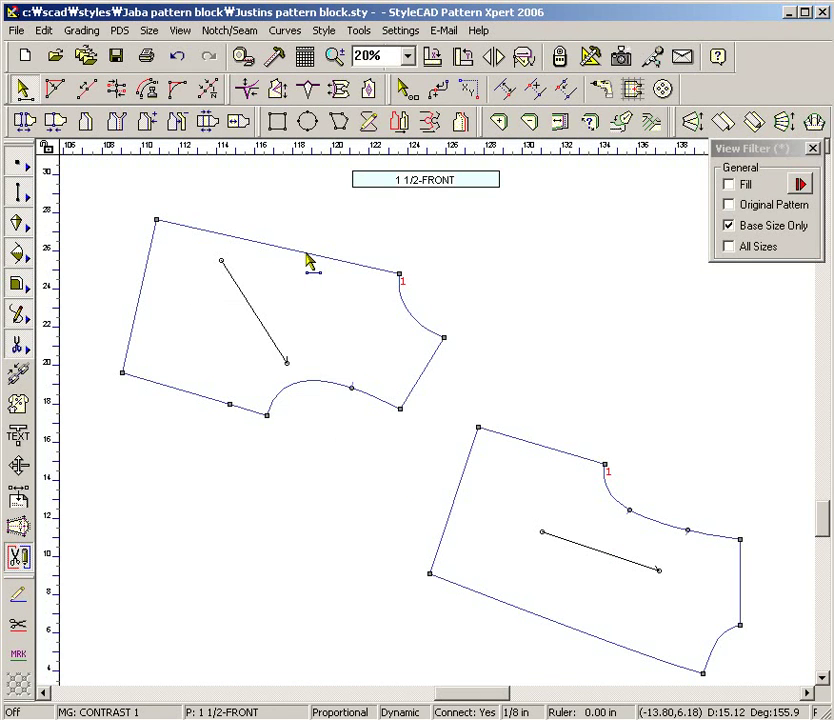
Rotate the front block so its grain line is parallel, using Rotate/Flip > Rotate Grain Line Parallel.
right_click(309, 261)
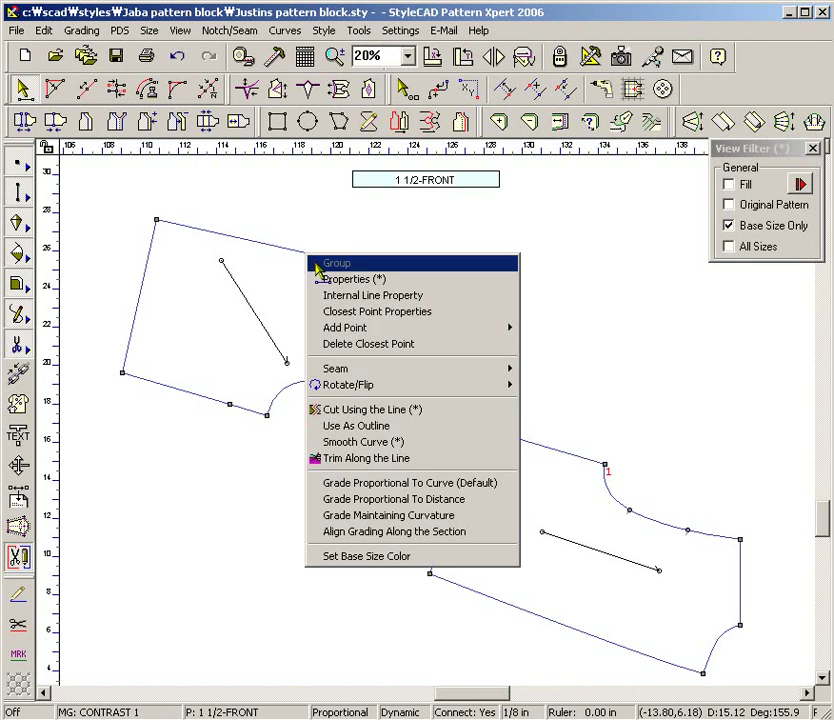
mouse_move(391, 387)
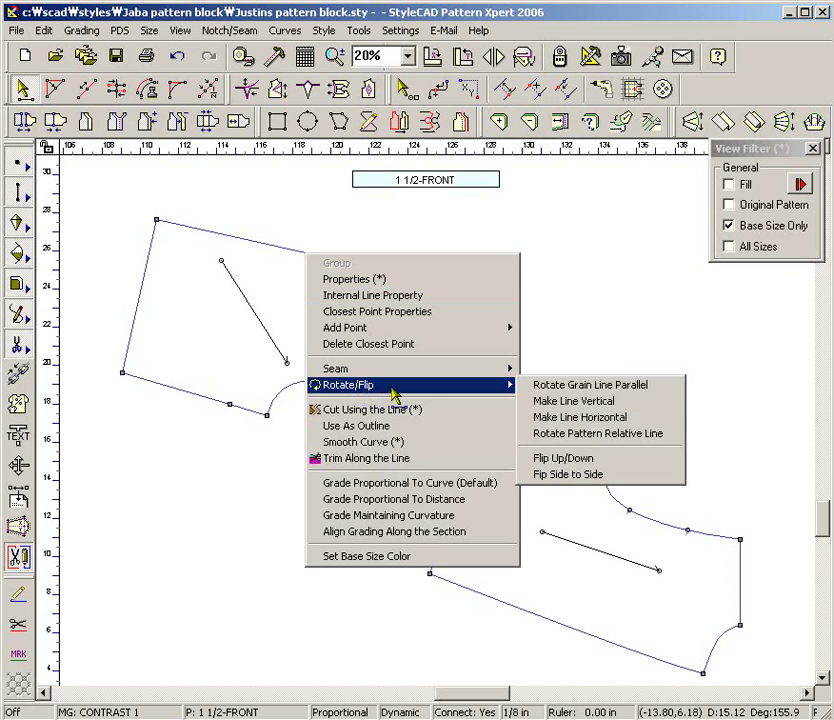
left_click(538, 388)
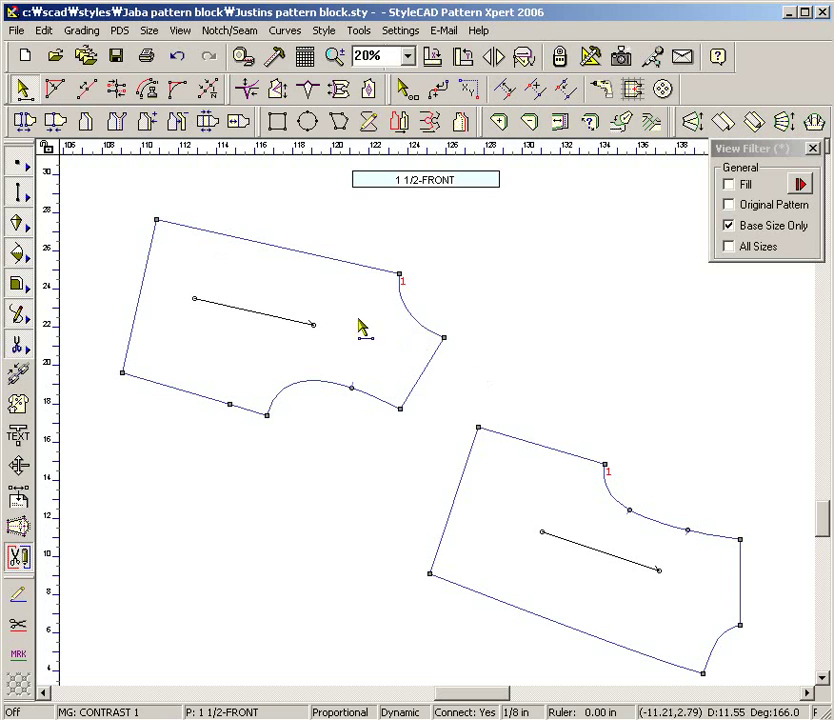
Level the front block's grain line with Rotate/Flip > Level Grain Line.
right_click(325, 292)
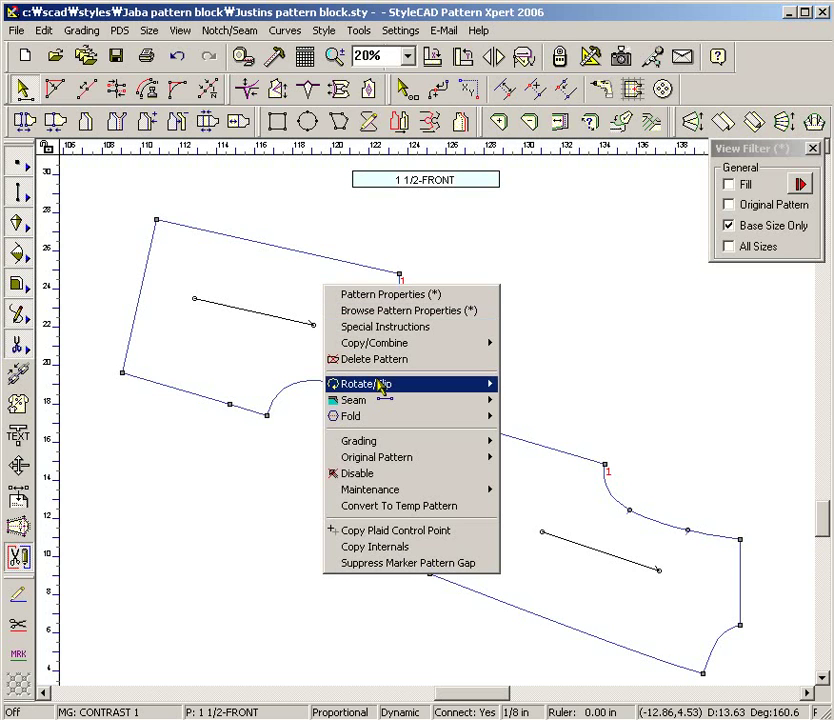
mouse_move(379, 386)
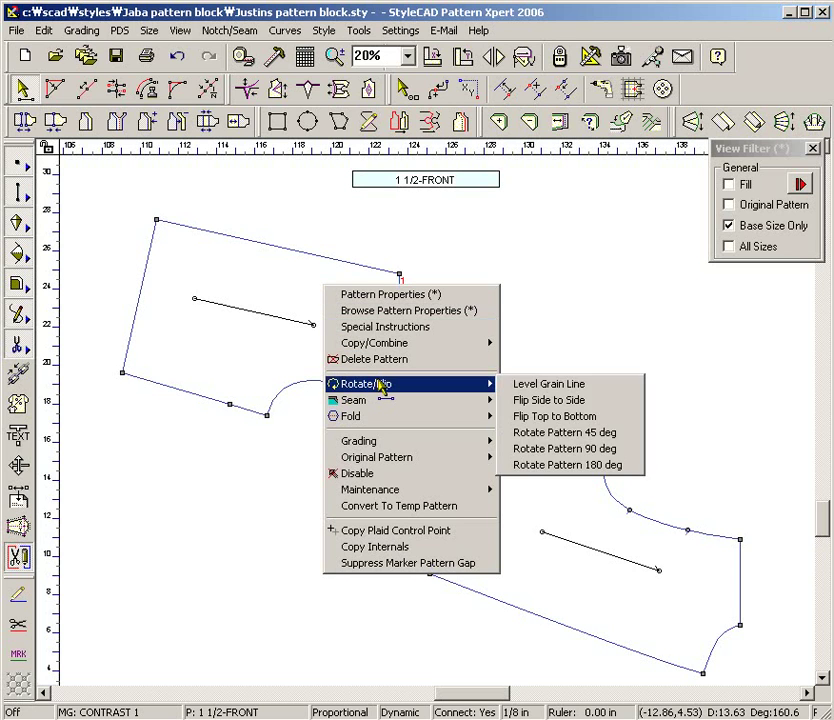
left_click(516, 385)
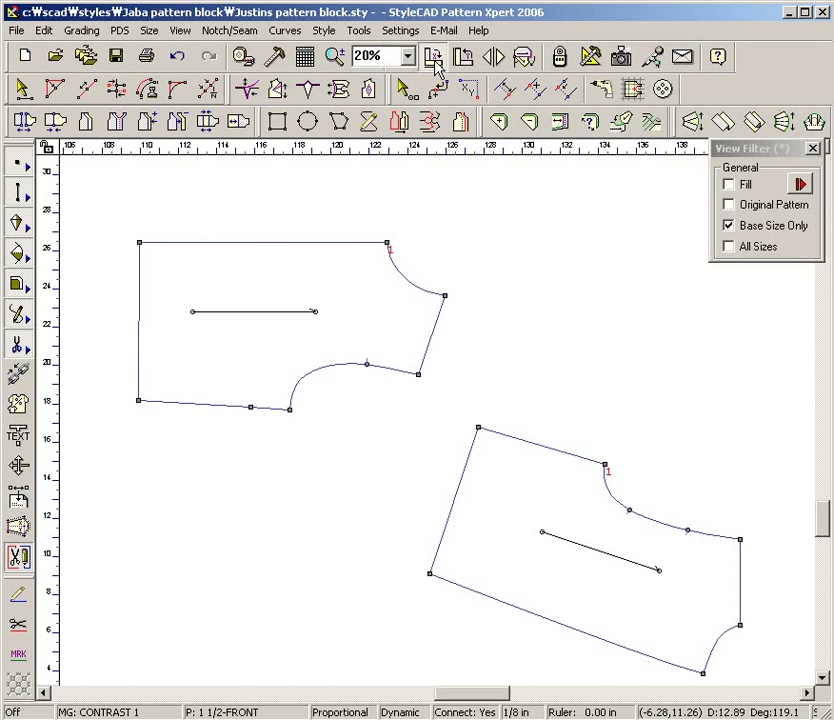
Level the back block's grain line, then rotate it about its side corner so its left edge is vertical.
left_click(446, 118)
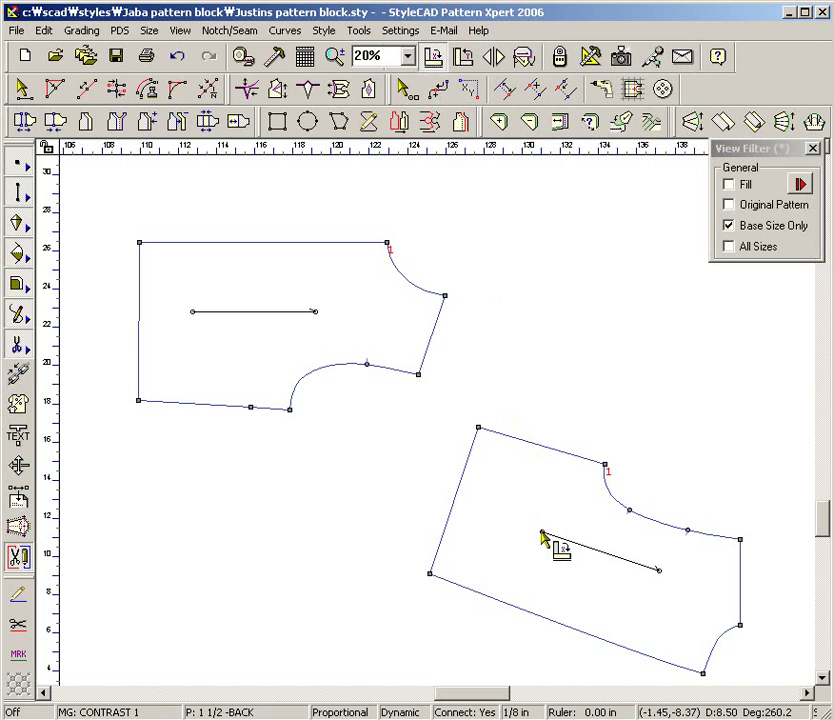
left_click(660, 576)
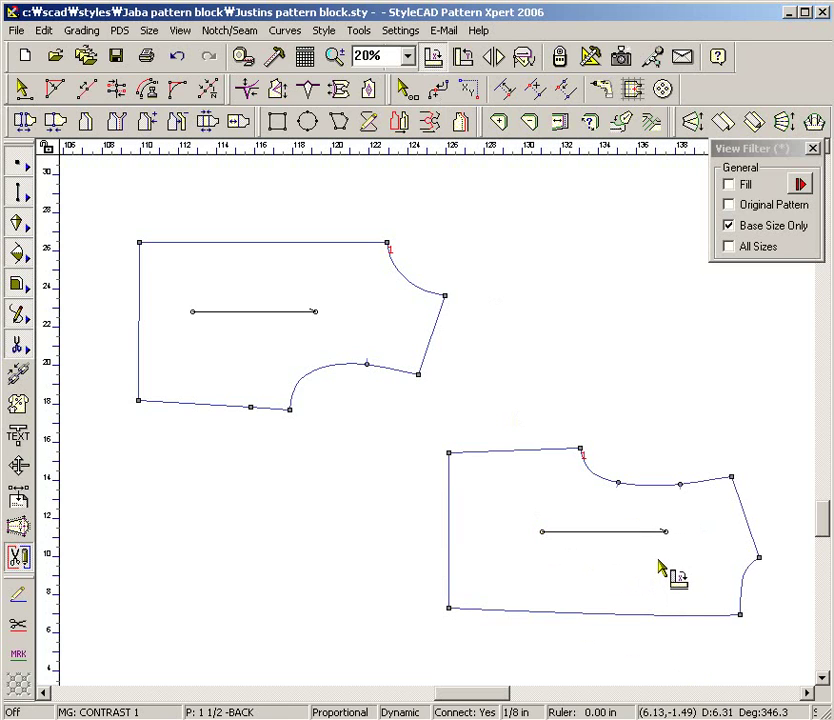
left_click(464, 58)
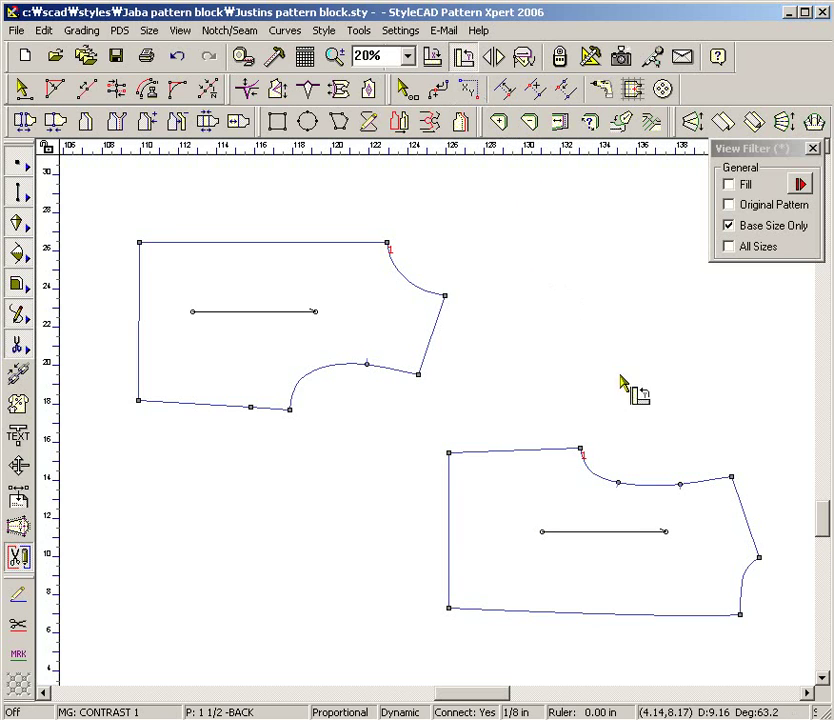
left_click(732, 479)
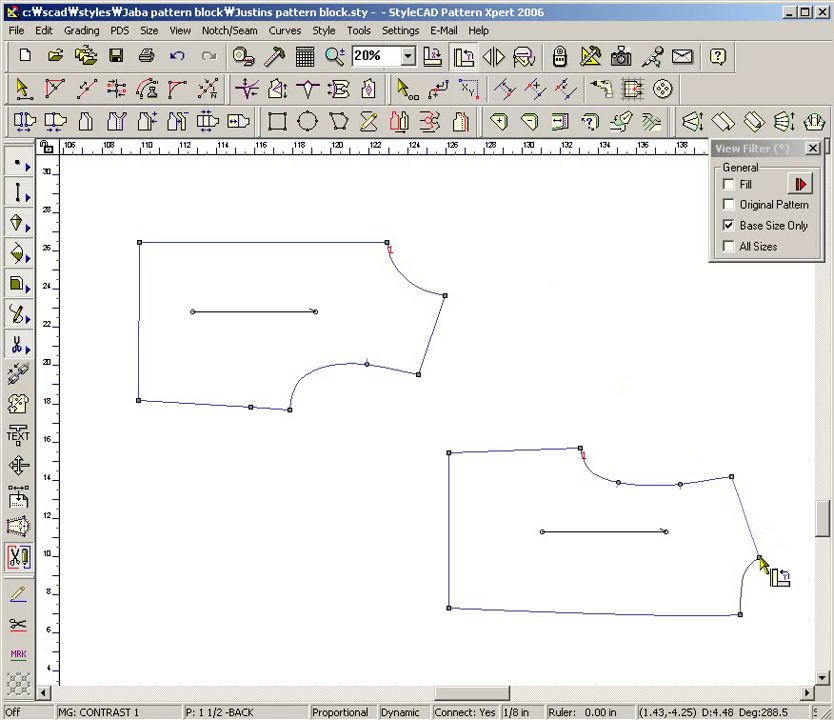
left_click(758, 560)
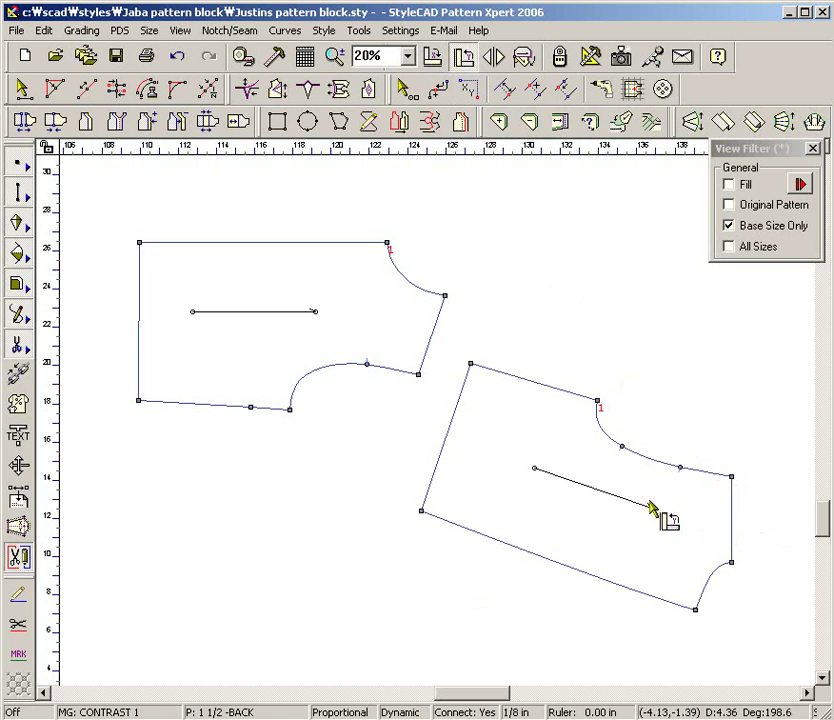
left_click(470, 366)
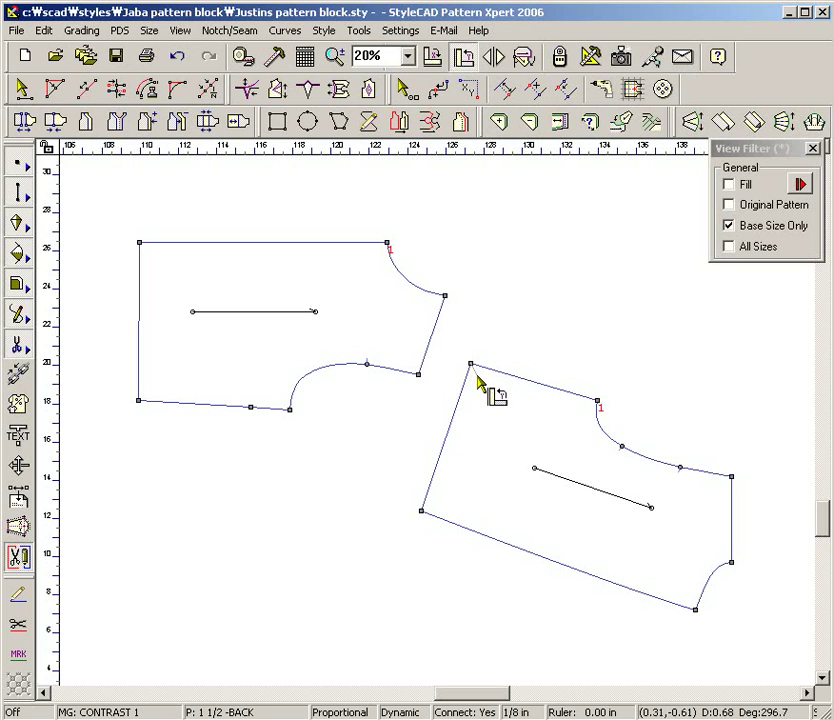
left_click(421, 511)
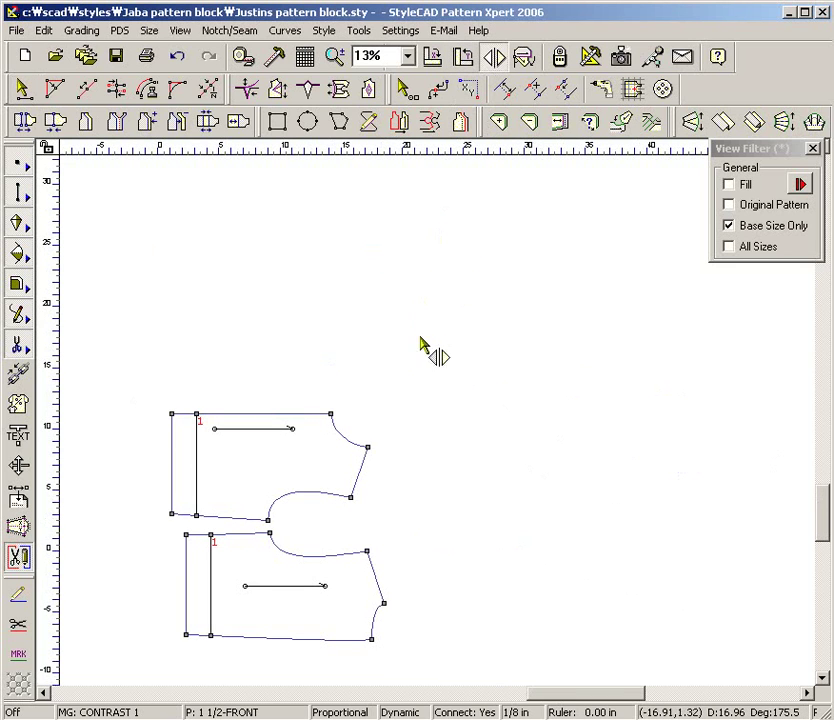
Mirror both bodice blocks top-to-bottom, then left-to-right across a line through the armhole point.
left_click_drag(399, 458, 338, 566)
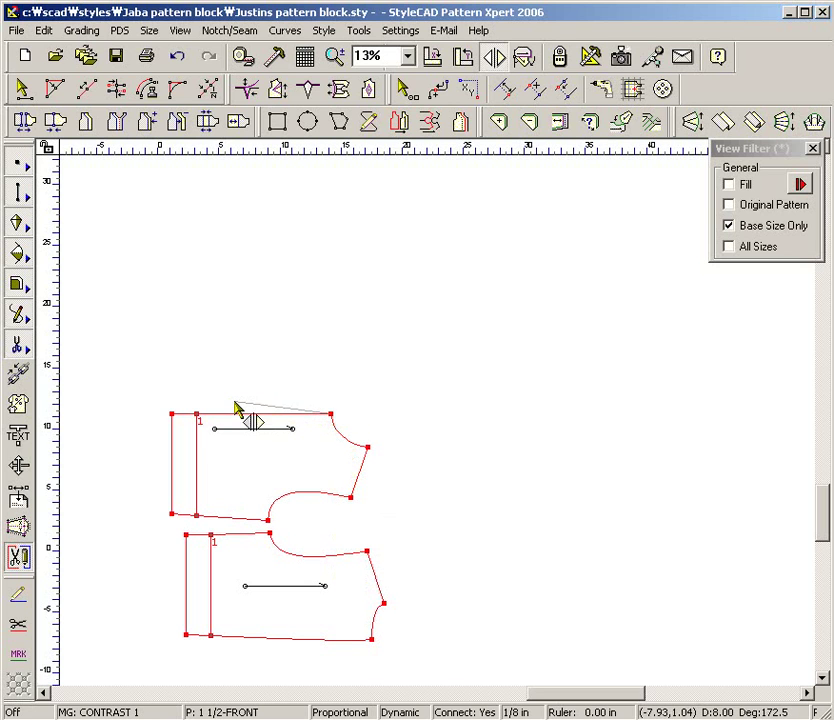
left_click(110, 412)
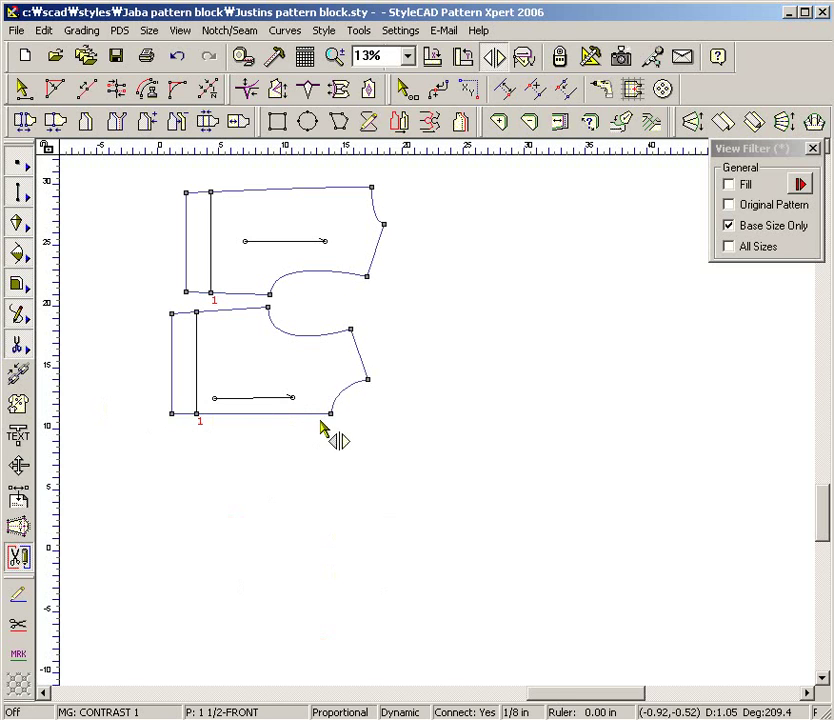
left_click_drag(389, 406, 324, 264)
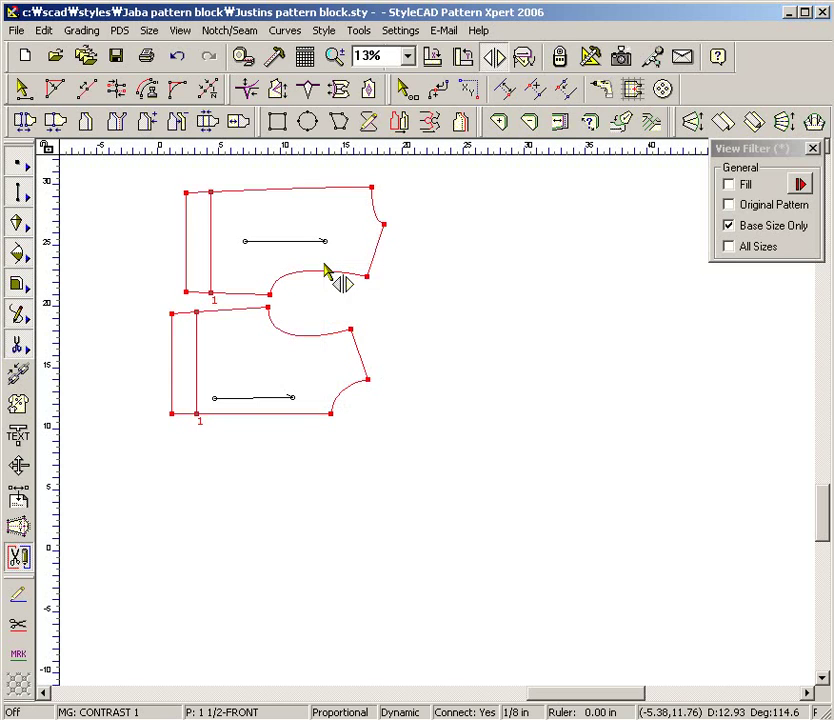
left_click(384, 226)
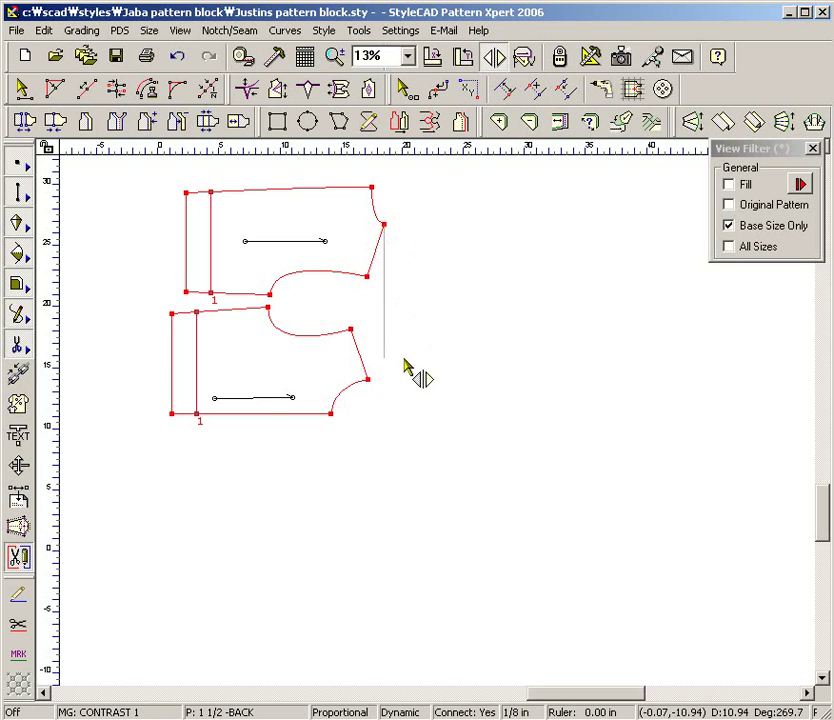
left_click(408, 448)
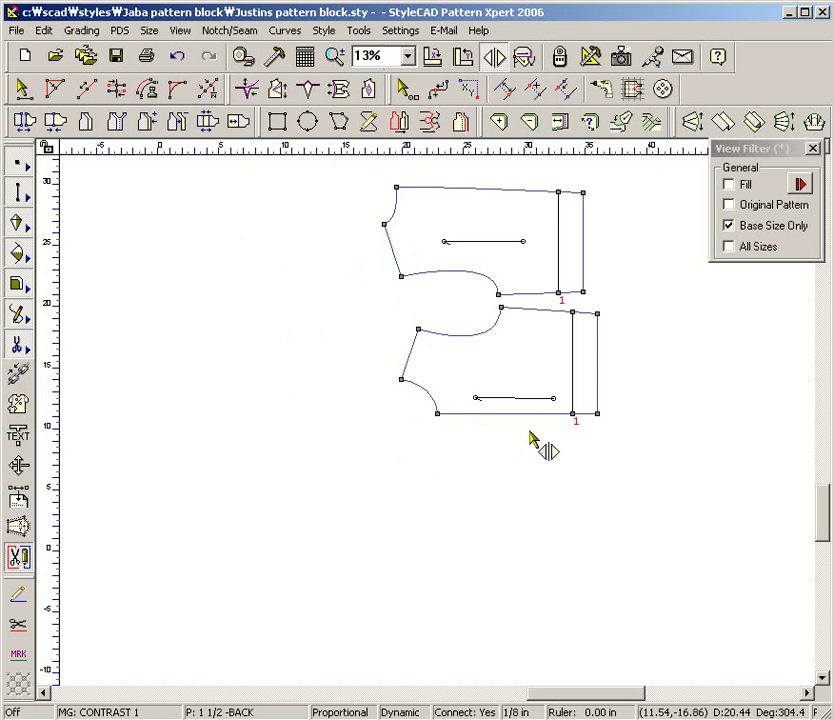
Rotate the pieces together around corner point 1.
left_click_drag(502, 386, 416, 261)
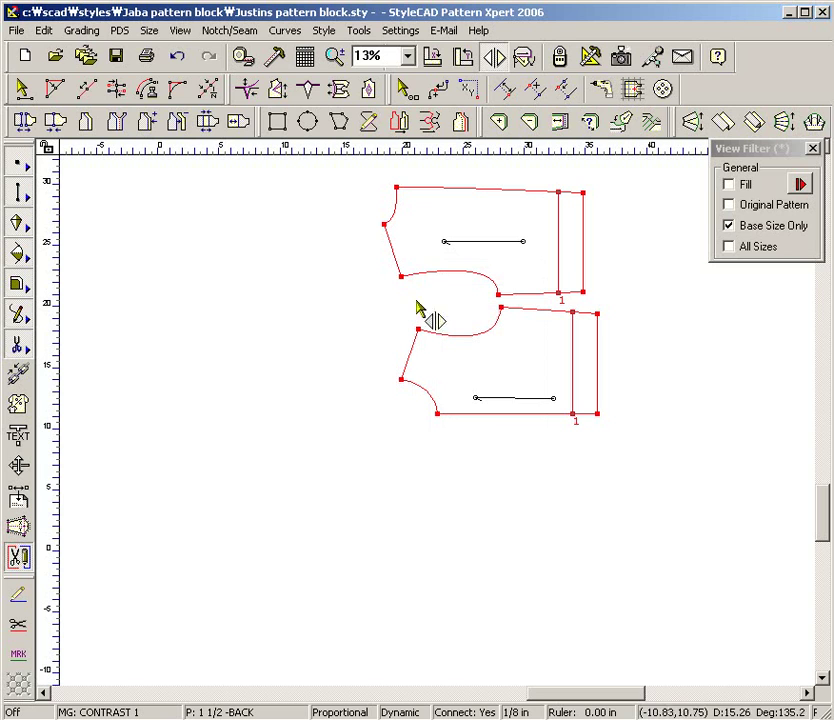
left_click(588, 424)
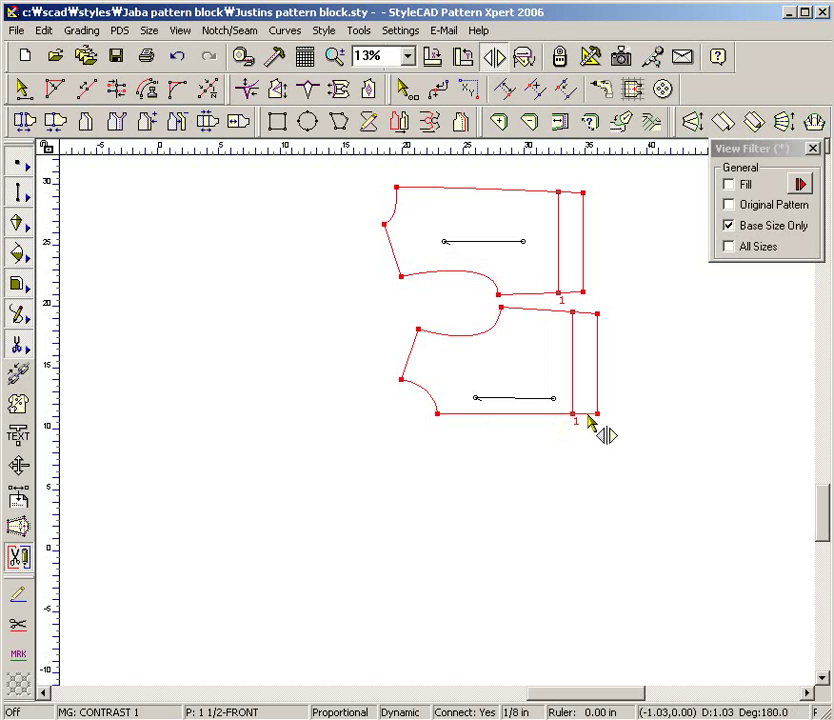
left_click(283, 449)
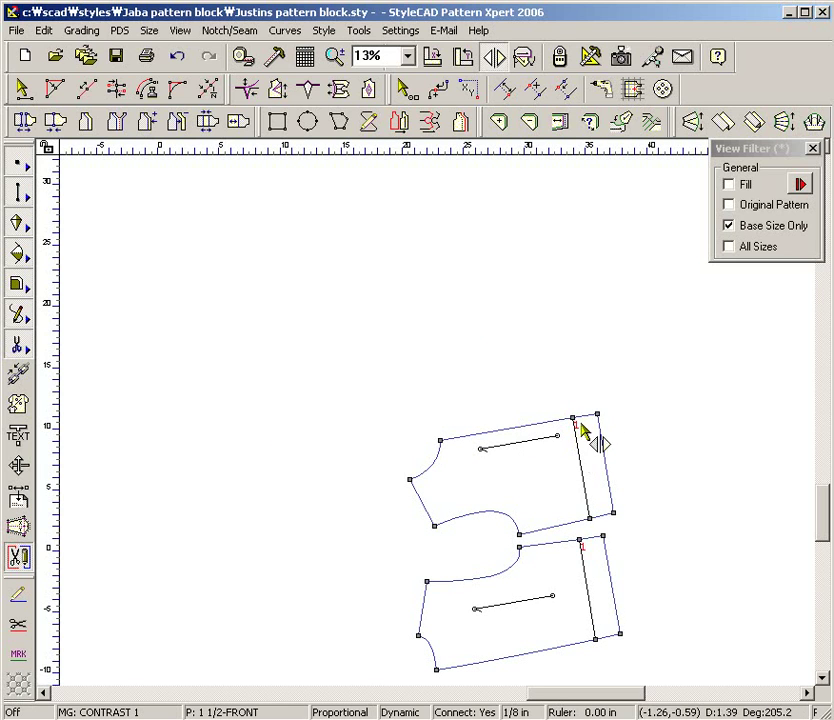
Select the strip along the upper piece's straight edge and add a parallel offset band beside it.
left_click_drag(588, 400, 620, 465)
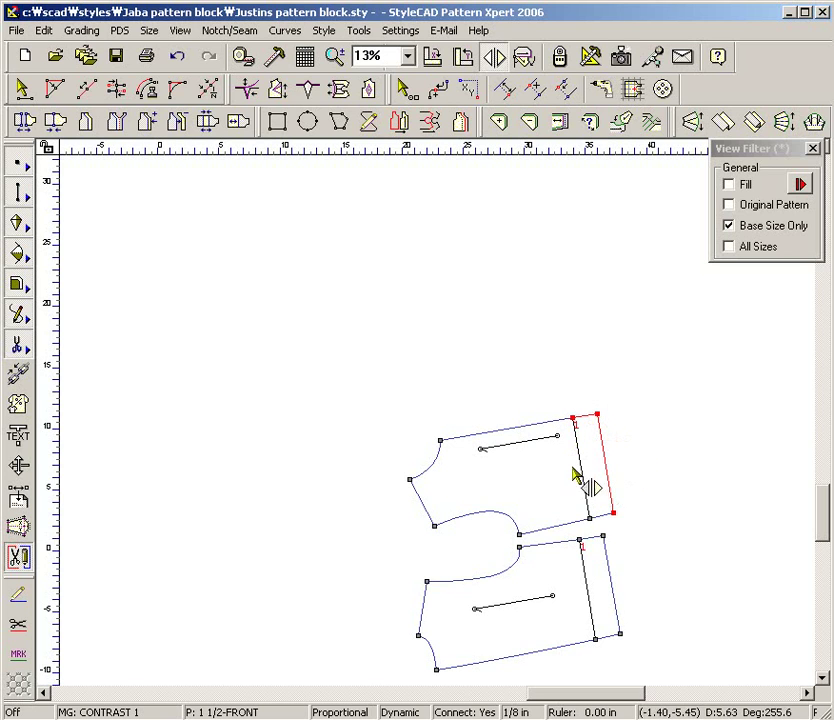
left_click_drag(563, 461, 604, 528)
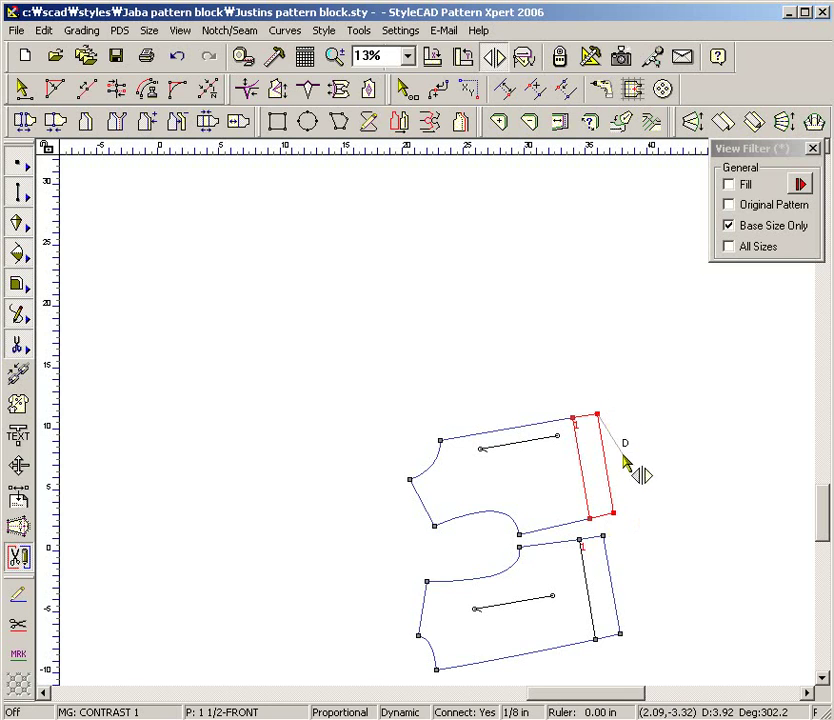
left_click(615, 517)
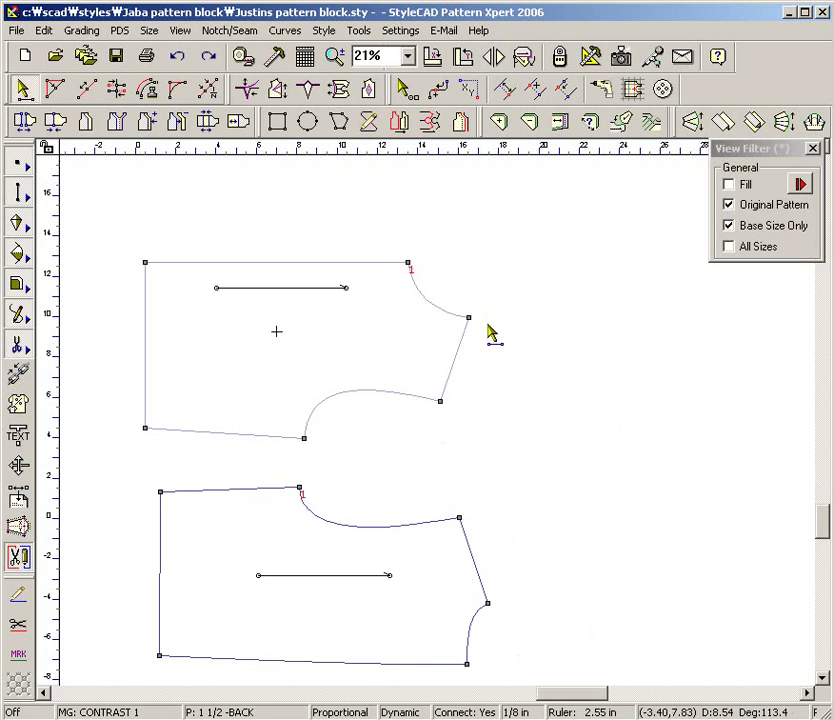
Drag the lower 1 1/2-BACK block up so its armhole corner snaps onto the upper block's armhole point.
left_click_drag(490, 366, 389, 528)
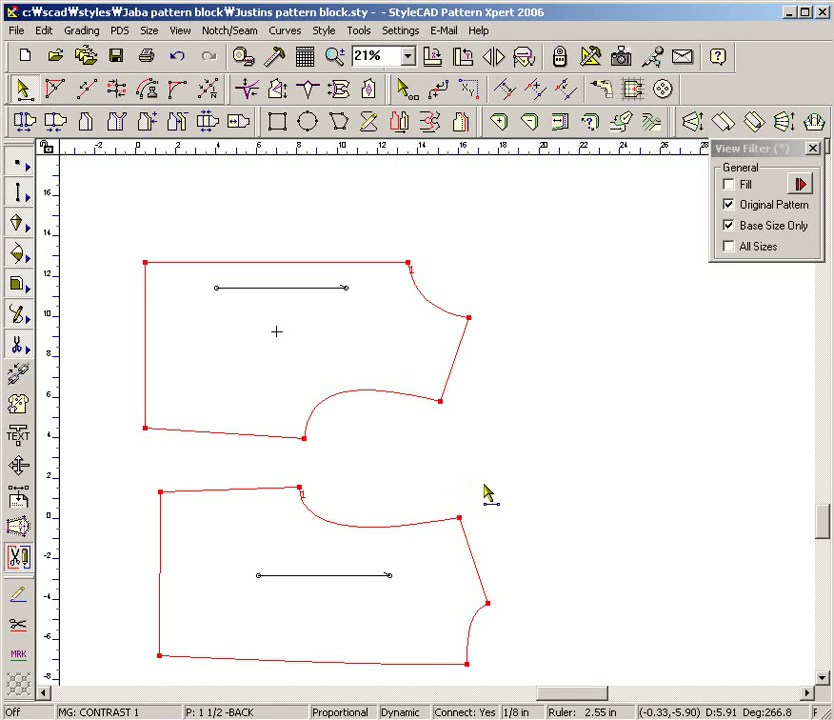
left_click(485, 493)
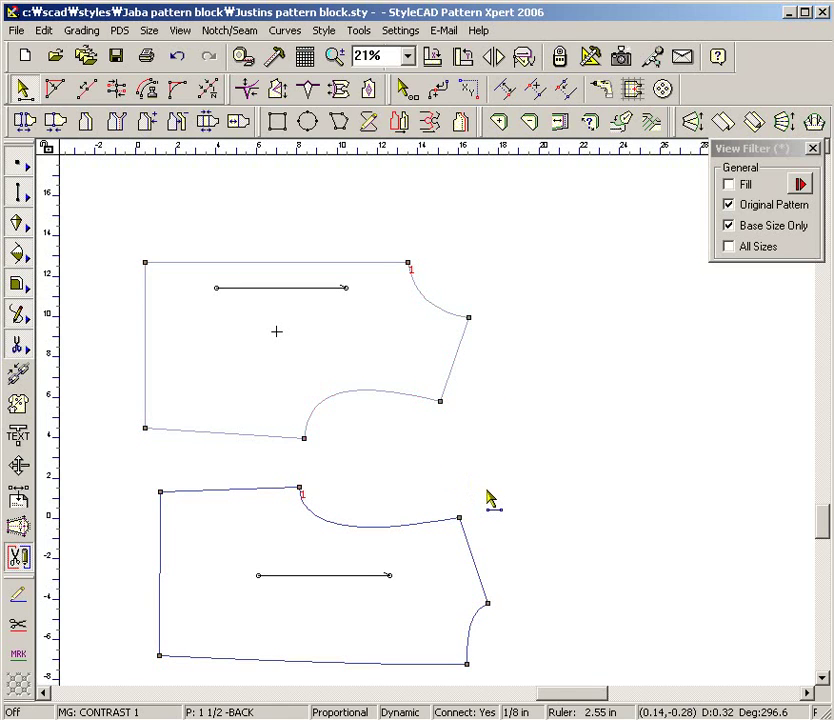
left_click_drag(489, 607, 469, 319)
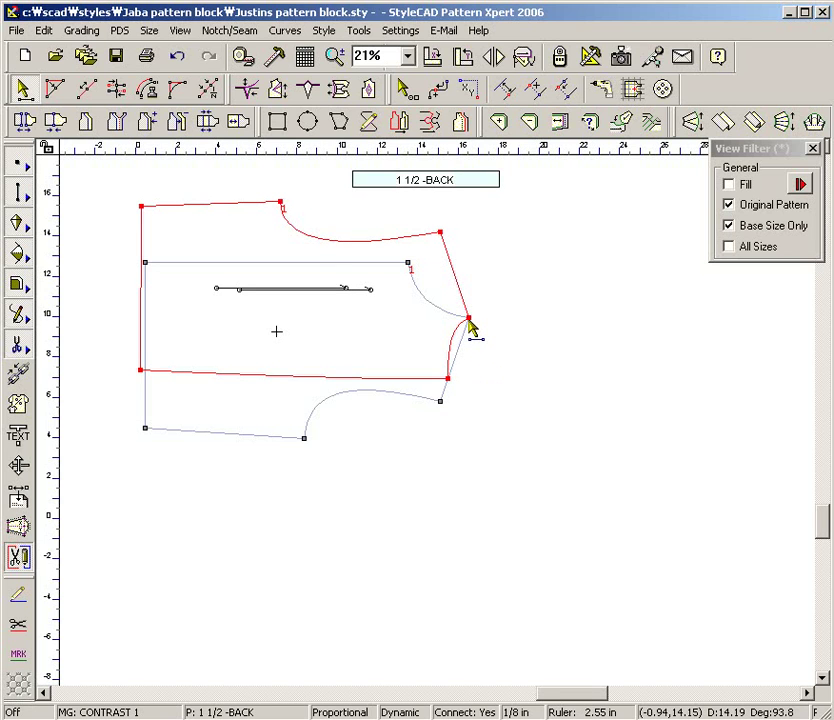
Use Rotate Pattern on the shared armhole point to swing the moved block around it.
right_click(470, 322)
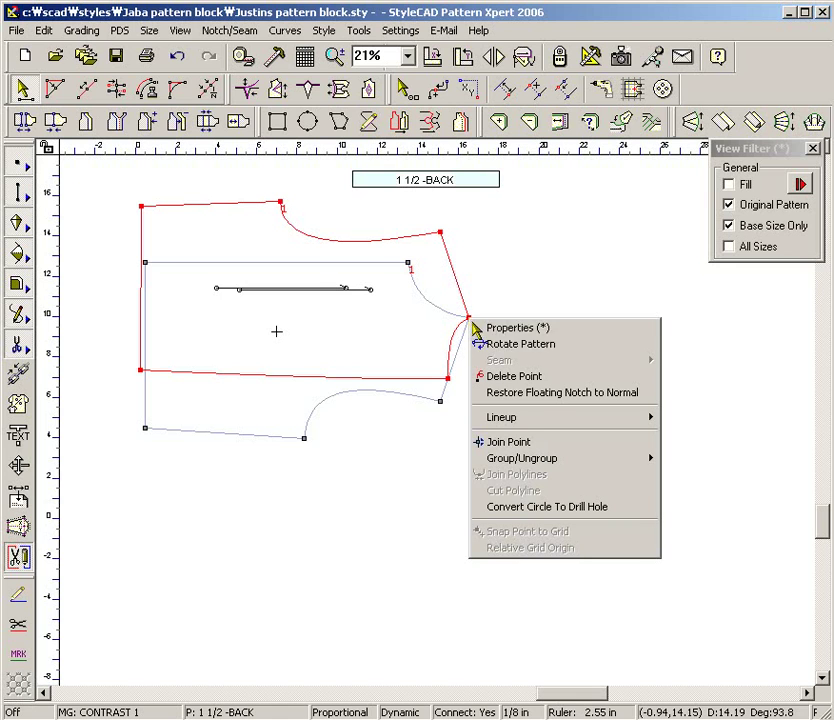
left_click(490, 346)
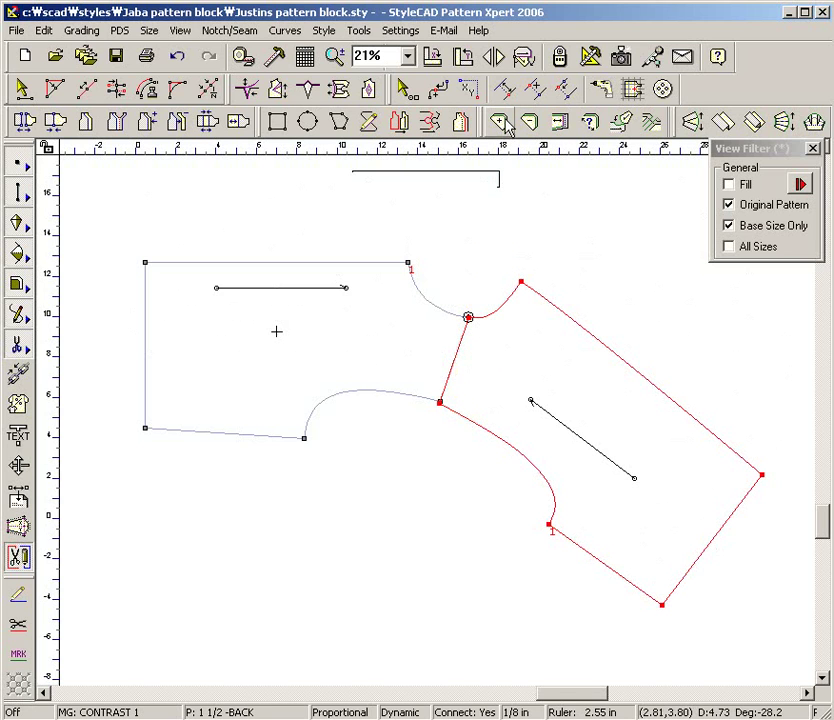
Walk each block's armhole curve and side seam against the other's, starting from the underarm corner.
left_click(522, 58)
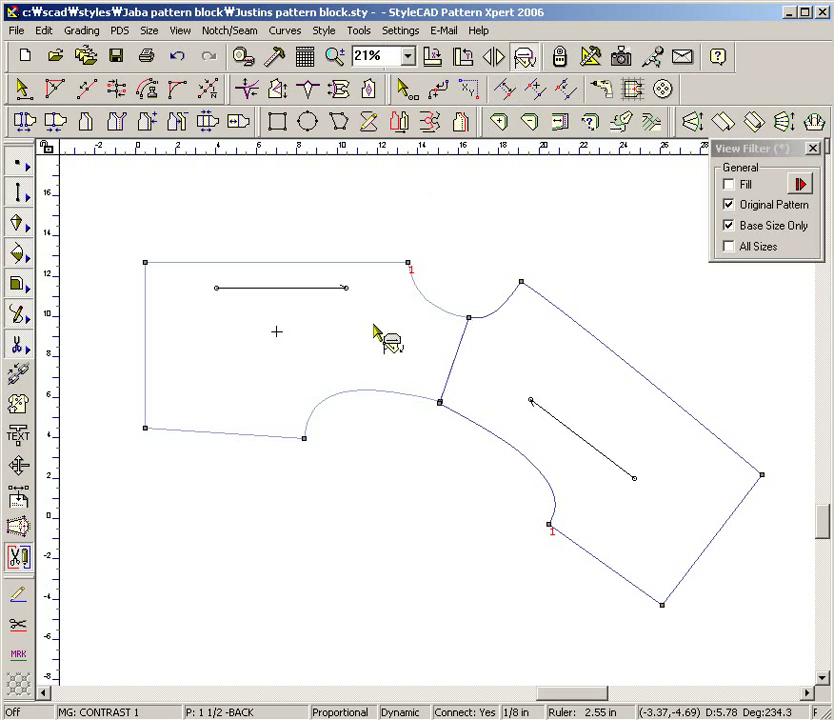
left_click_drag(355, 381, 266, 470)
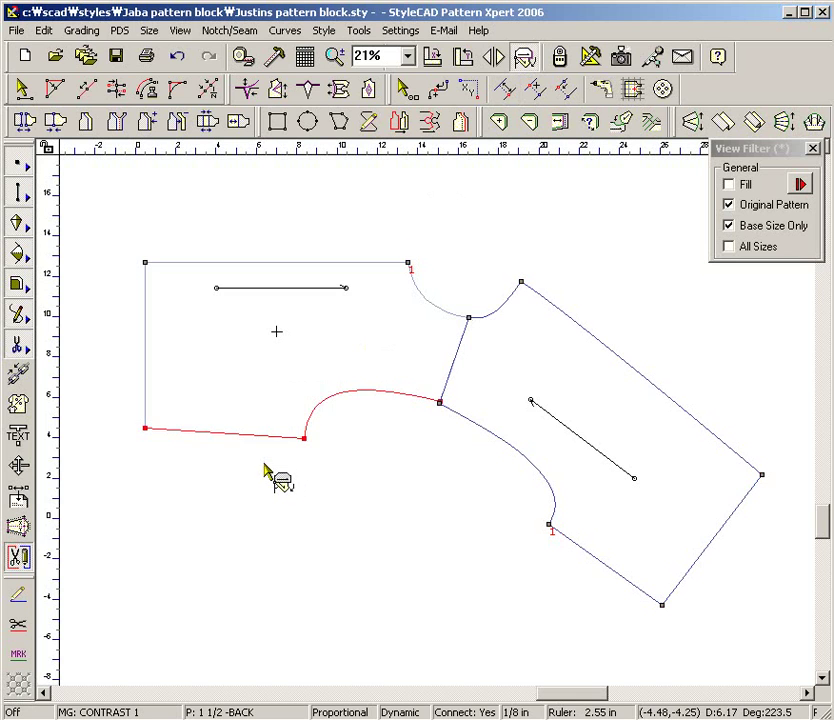
left_click(440, 404)
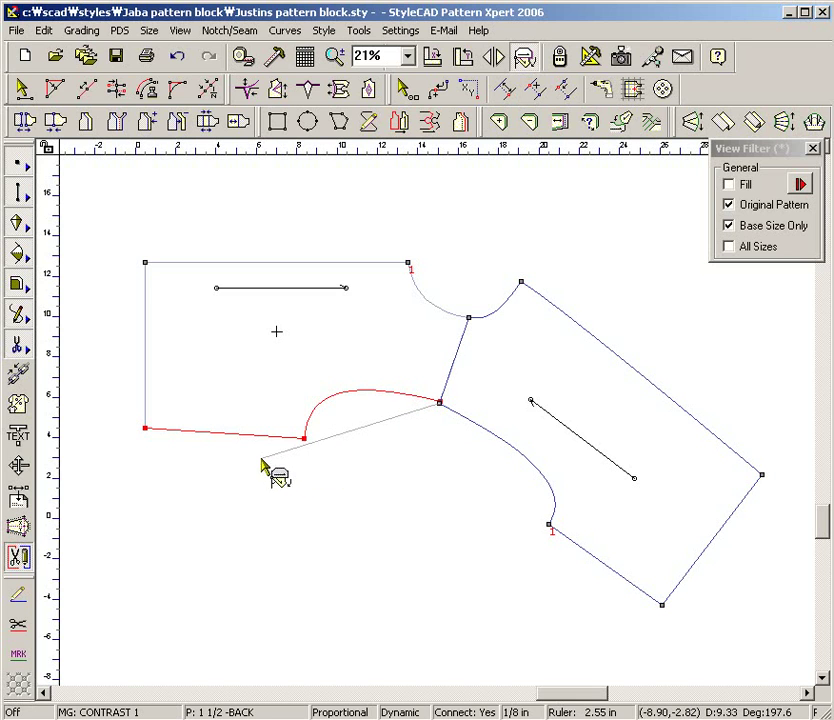
left_click(147, 430)
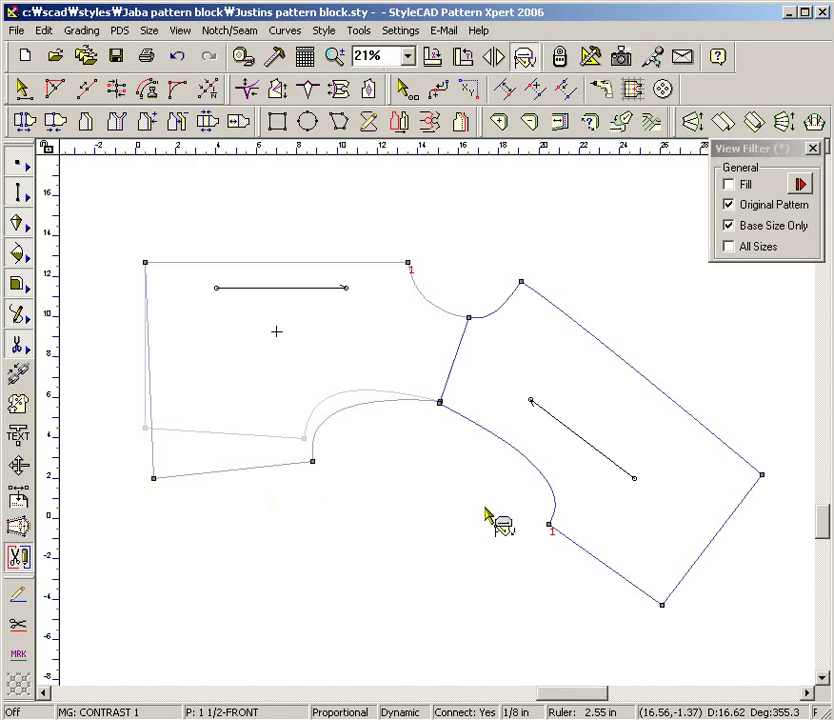
left_click_drag(526, 498, 586, 552)
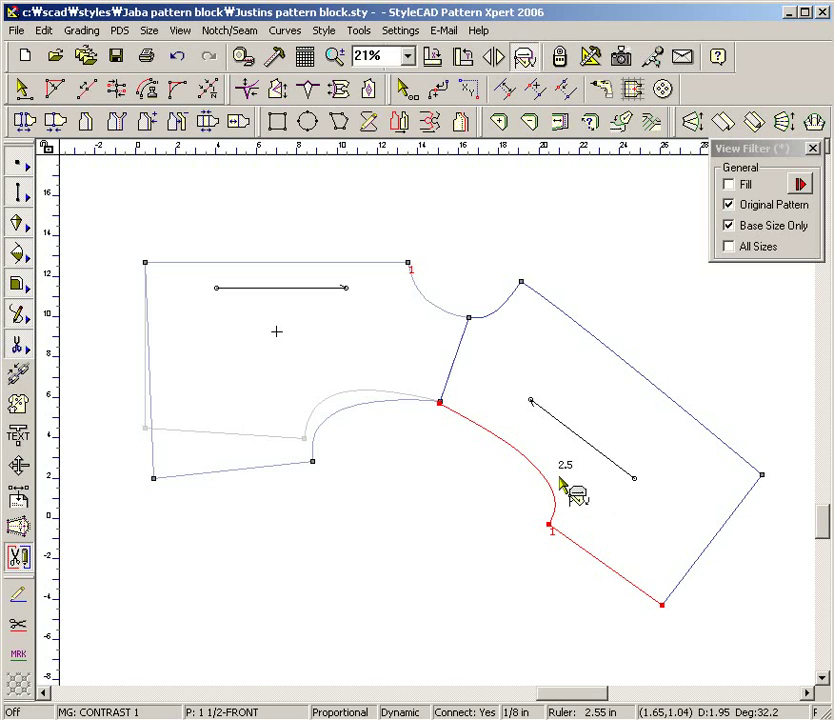
left_click(440, 403)
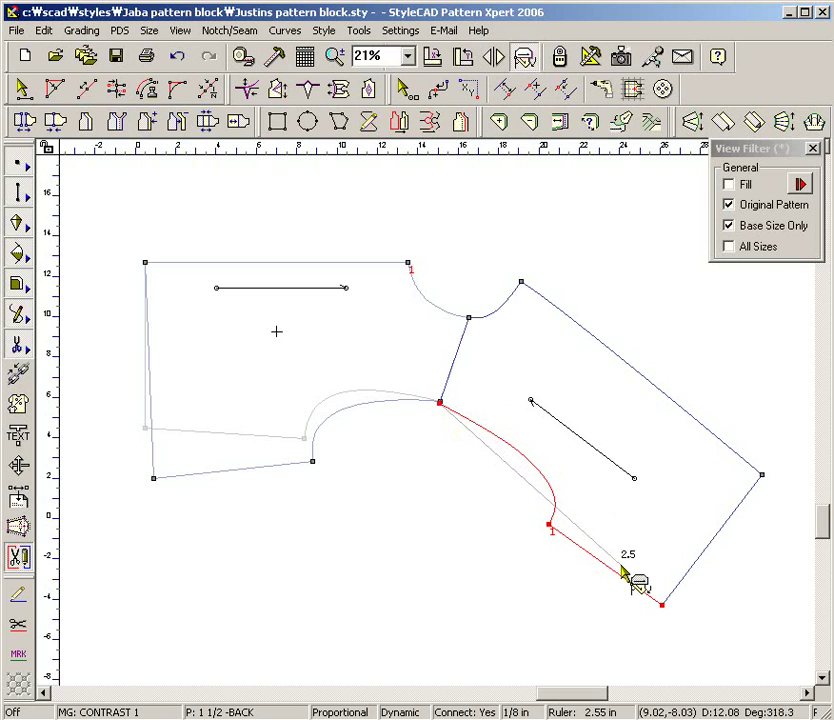